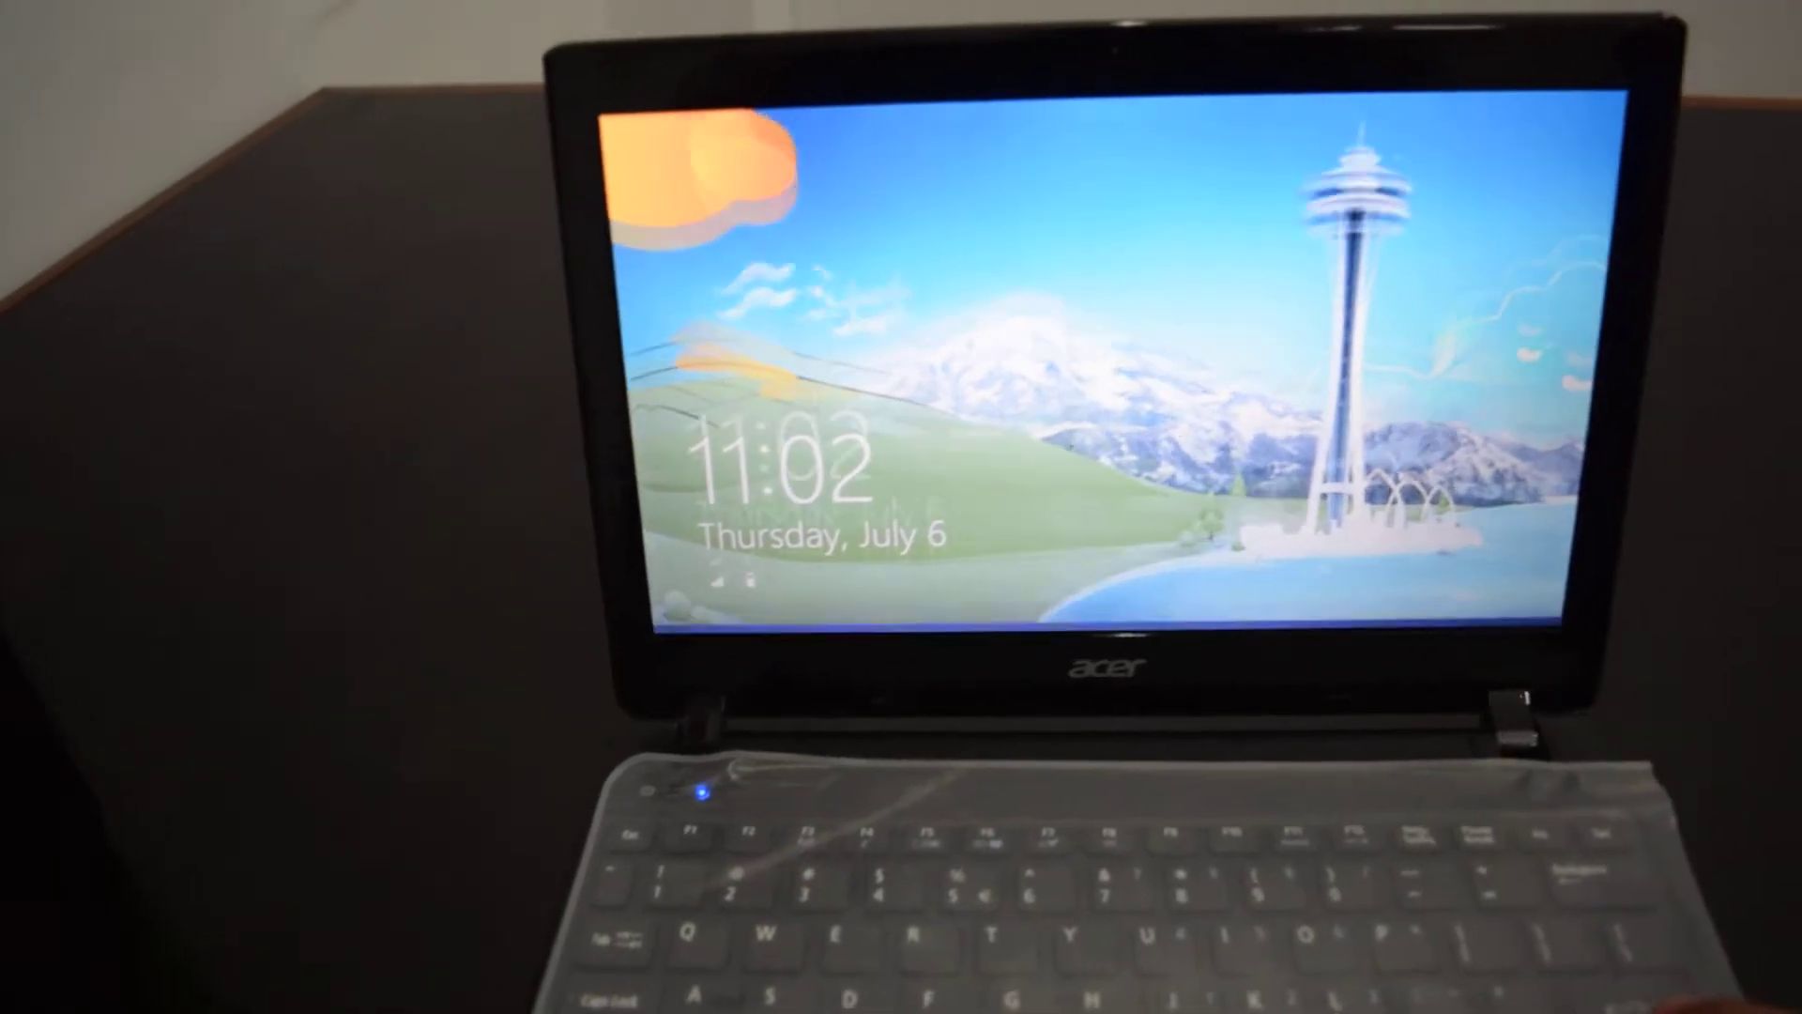
pyautogui.press('Return')
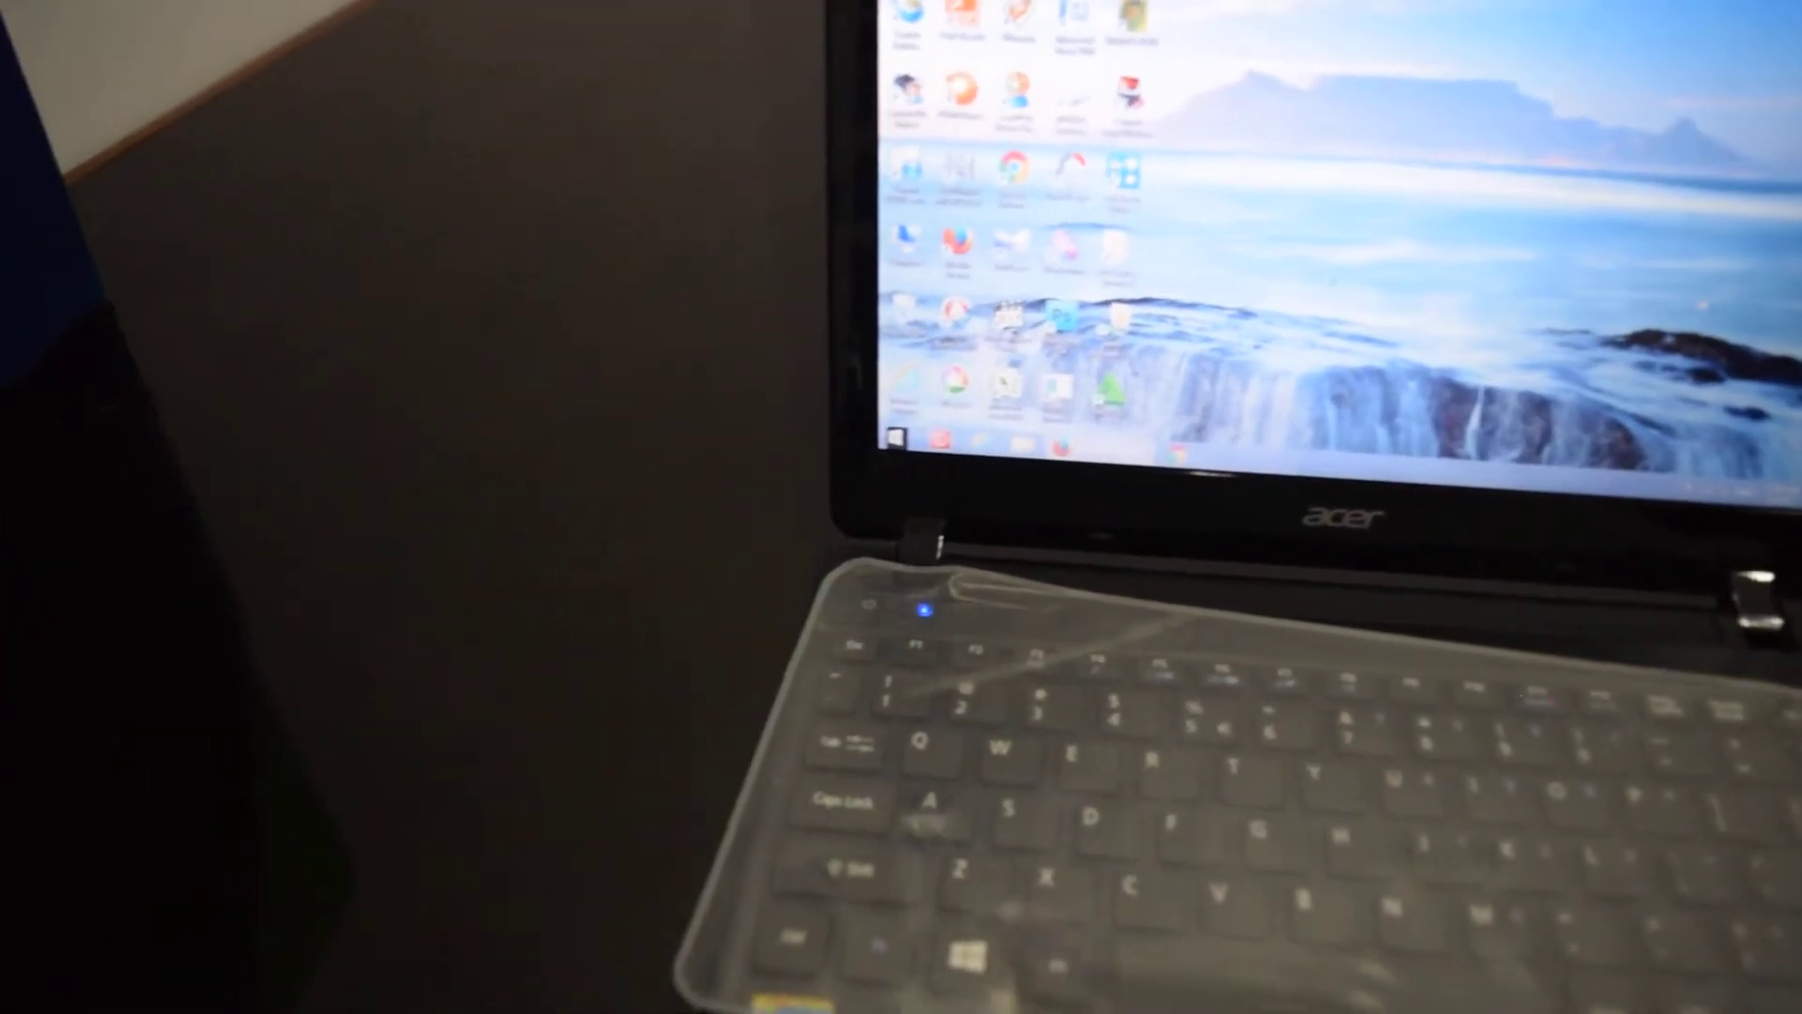